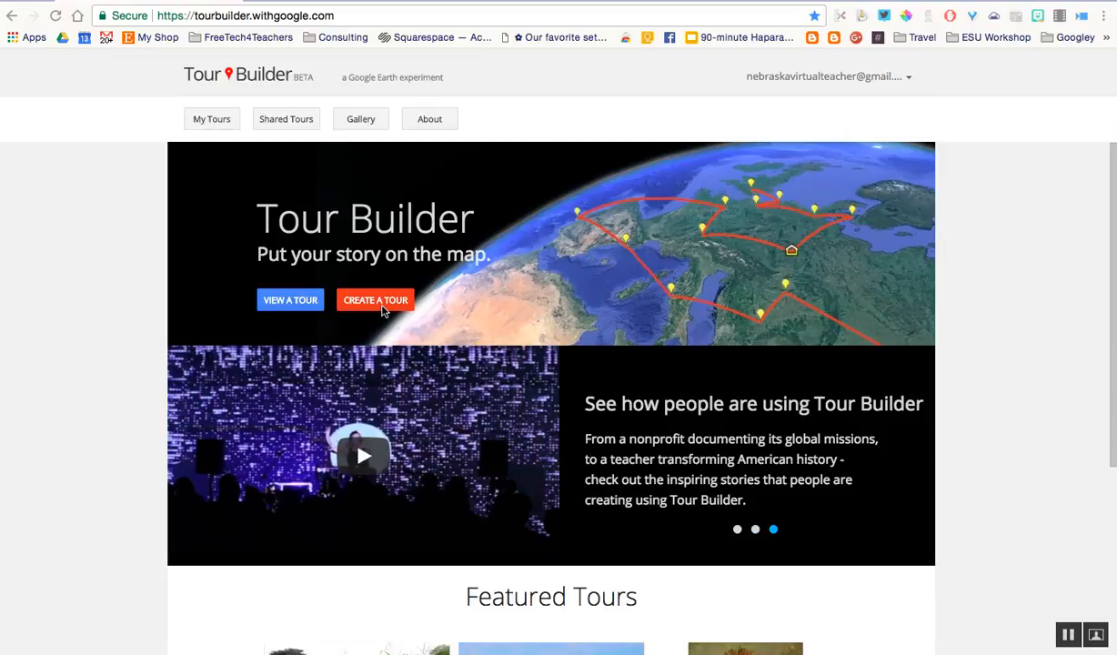
Open the existing "National Parks in the US" tour from the saved tours and switch it to editing.
click(212, 119)
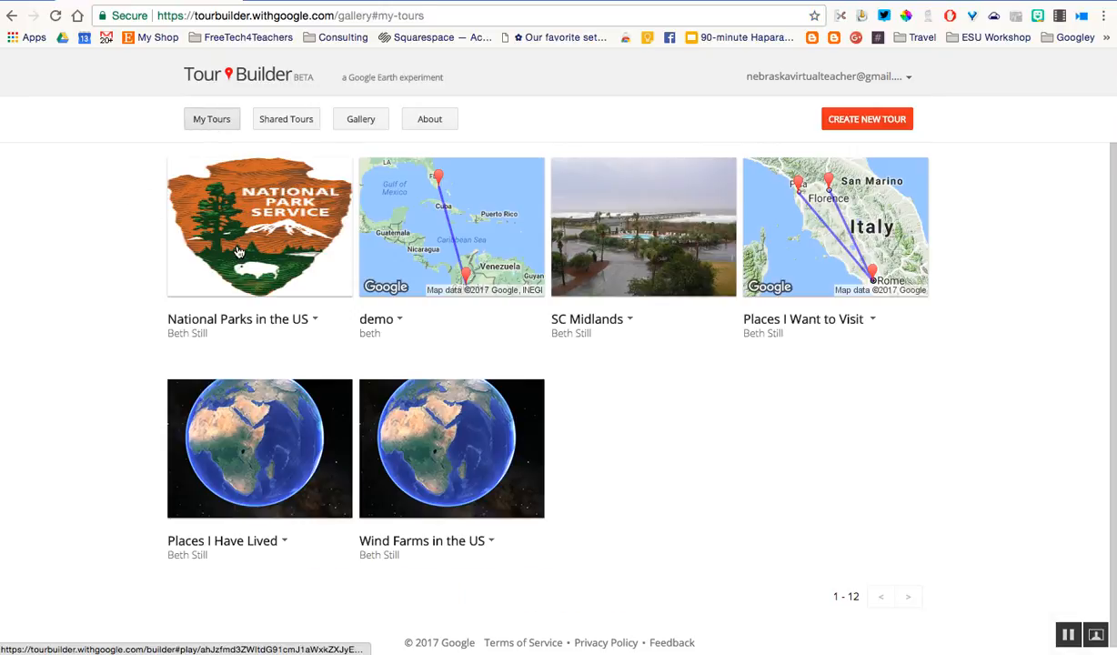
click(236, 252)
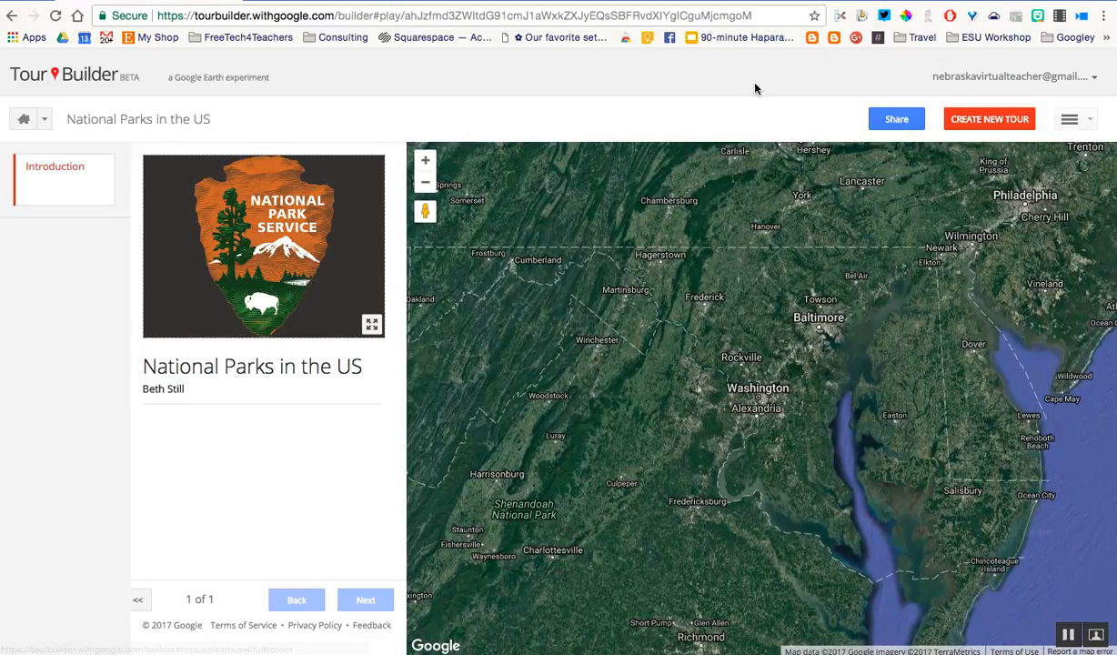
click(1084, 125)
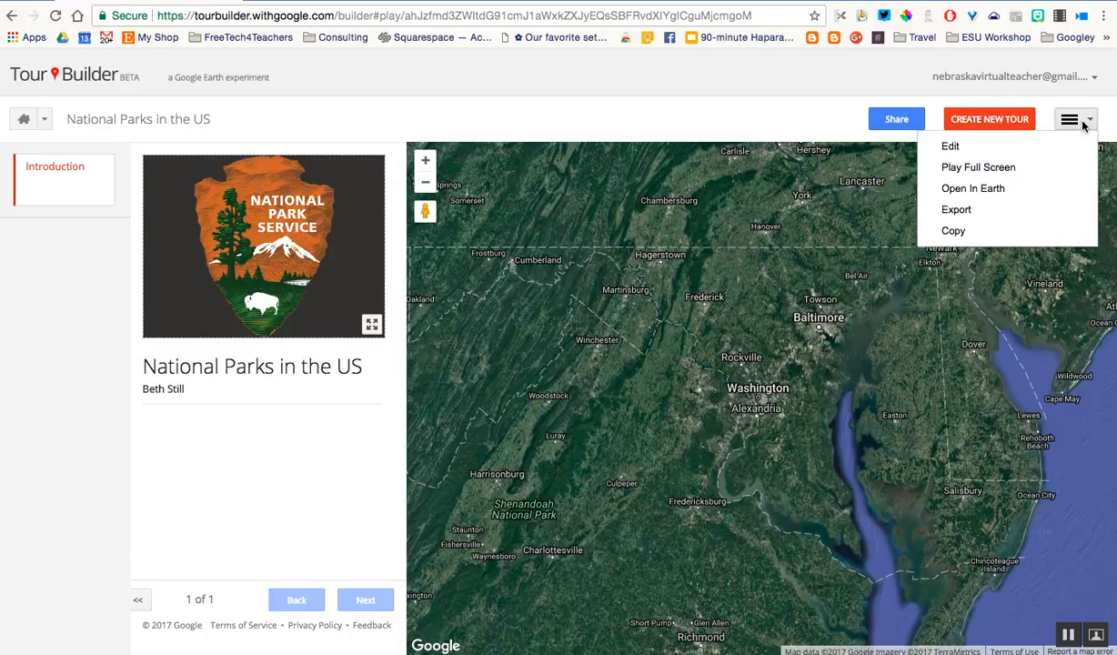
click(950, 148)
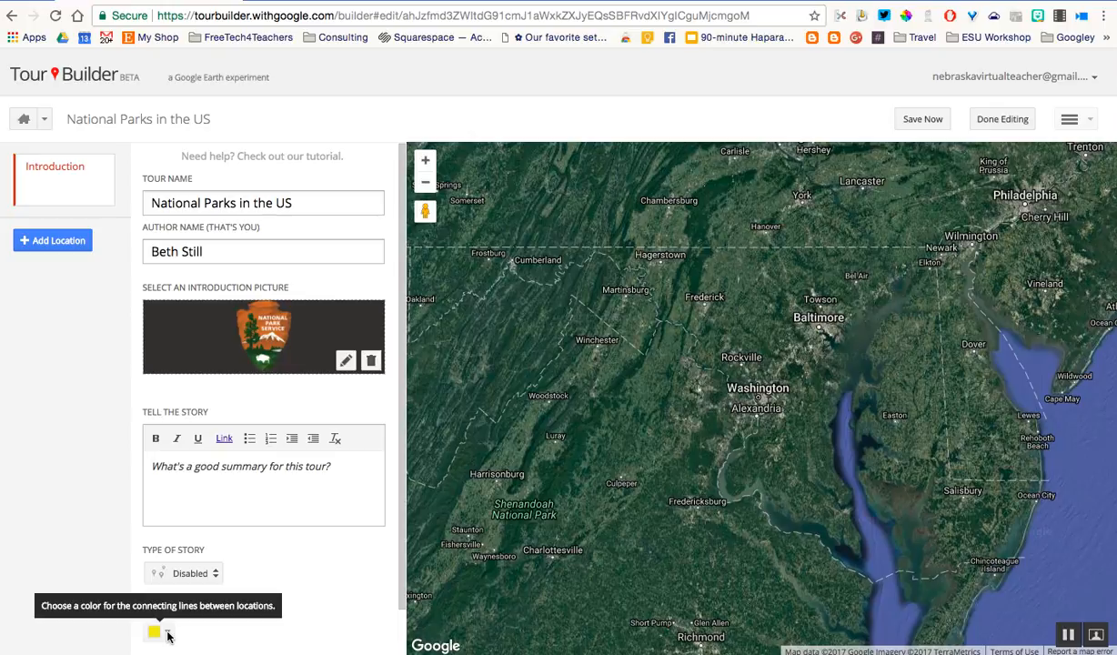
click(188, 573)
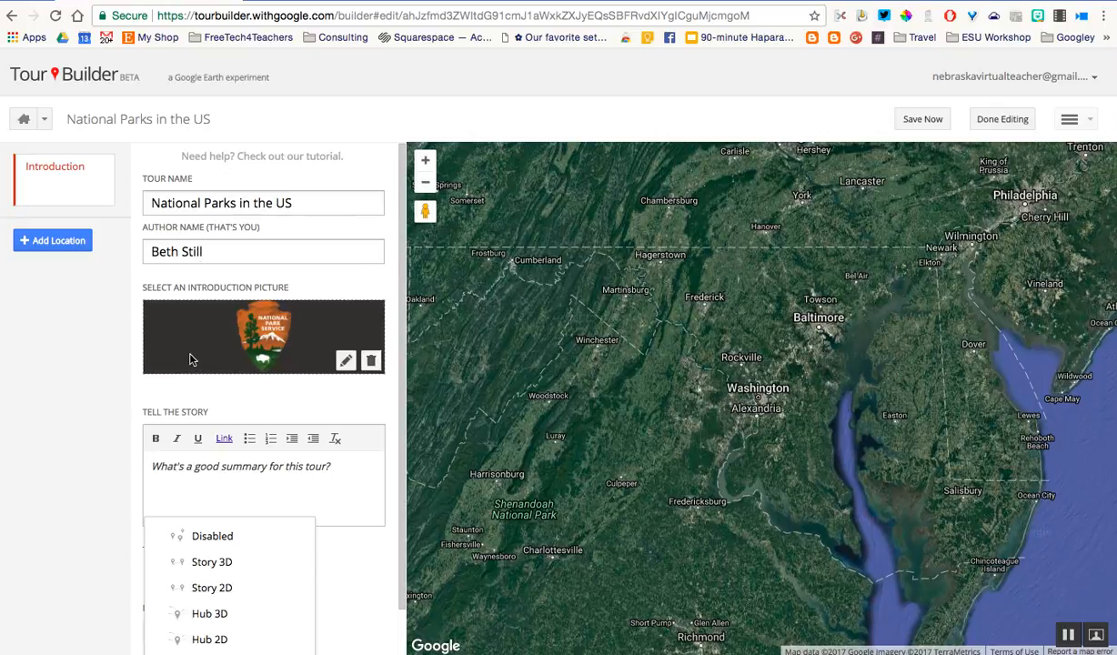
click(180, 488)
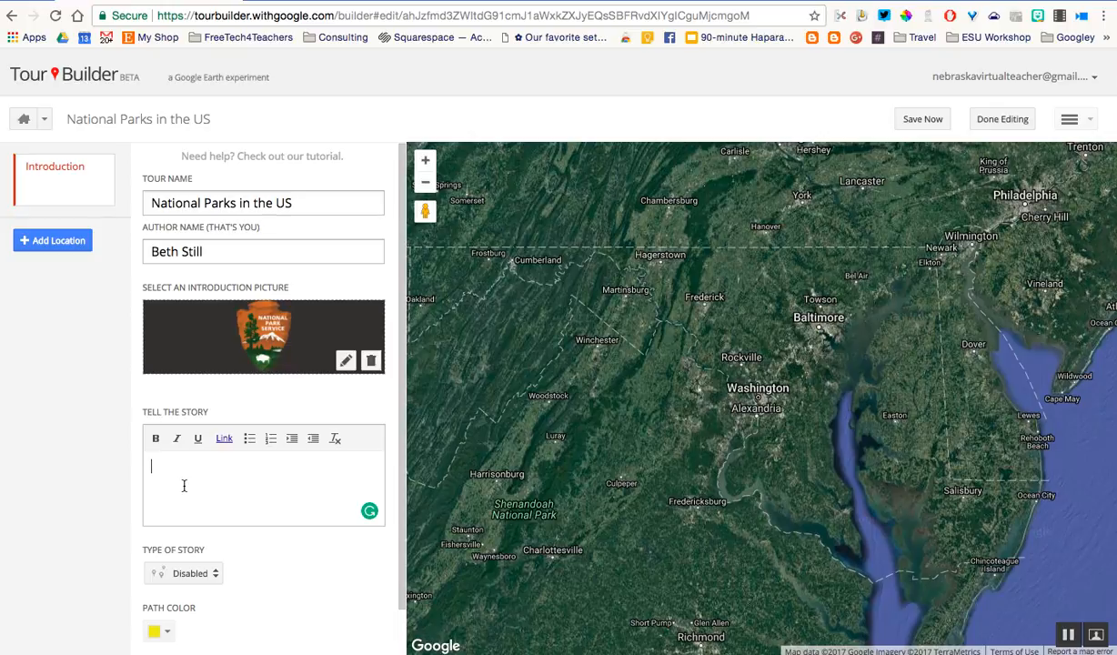
Add Rocky Mountain National Park, CO to the tour as a new location by searching for it.
click(35, 240)
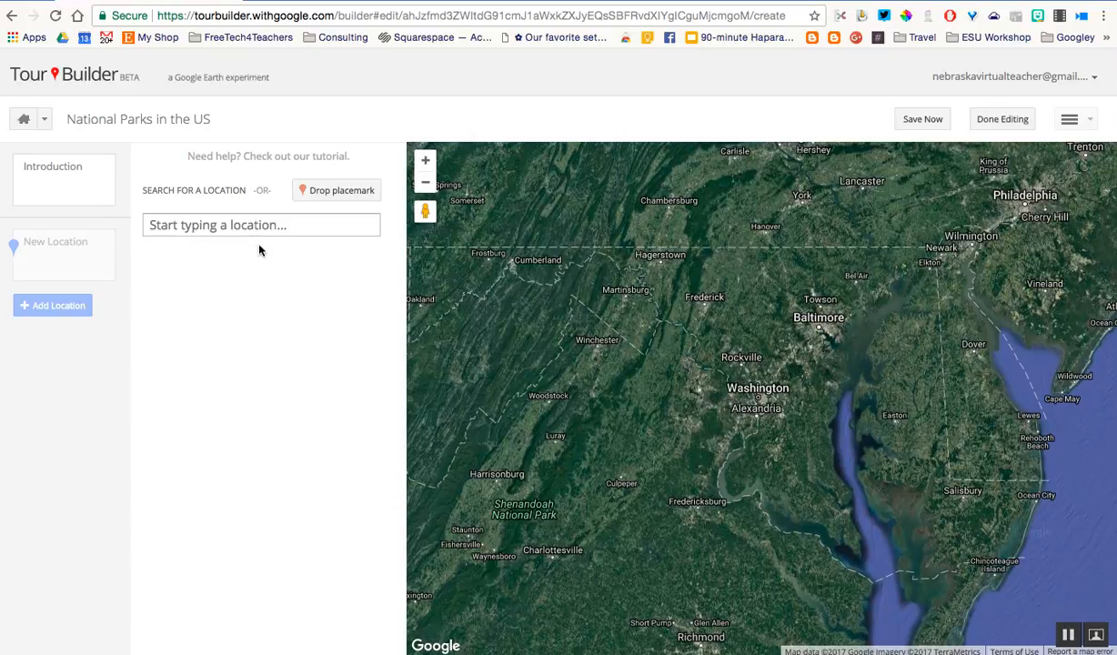
click(245, 221)
text(R)
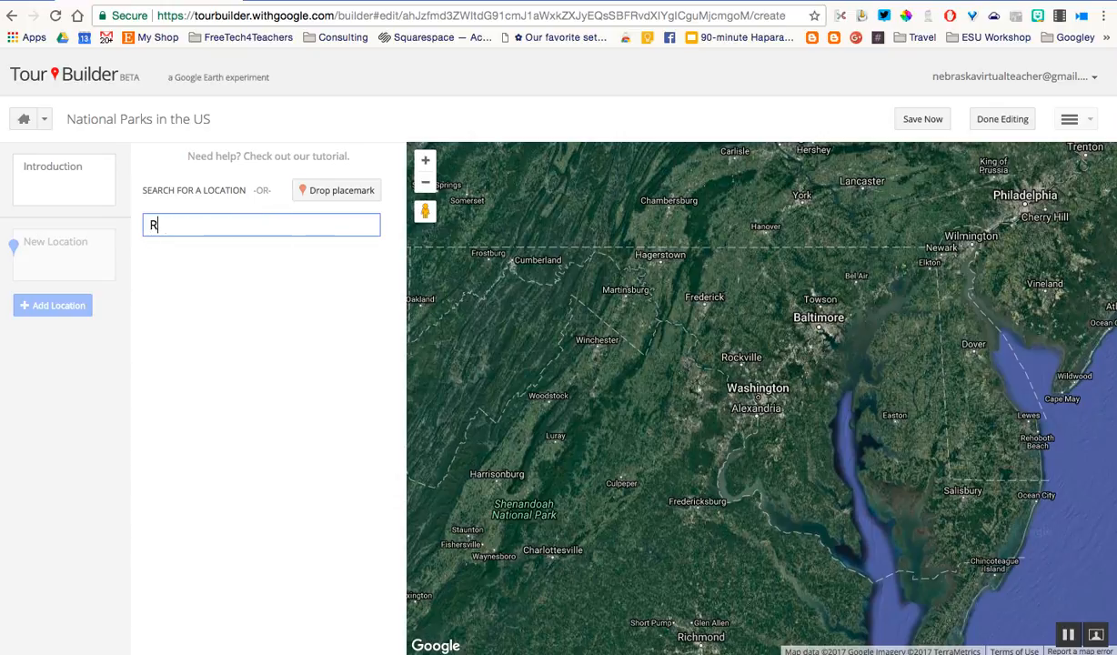
text(ocky )
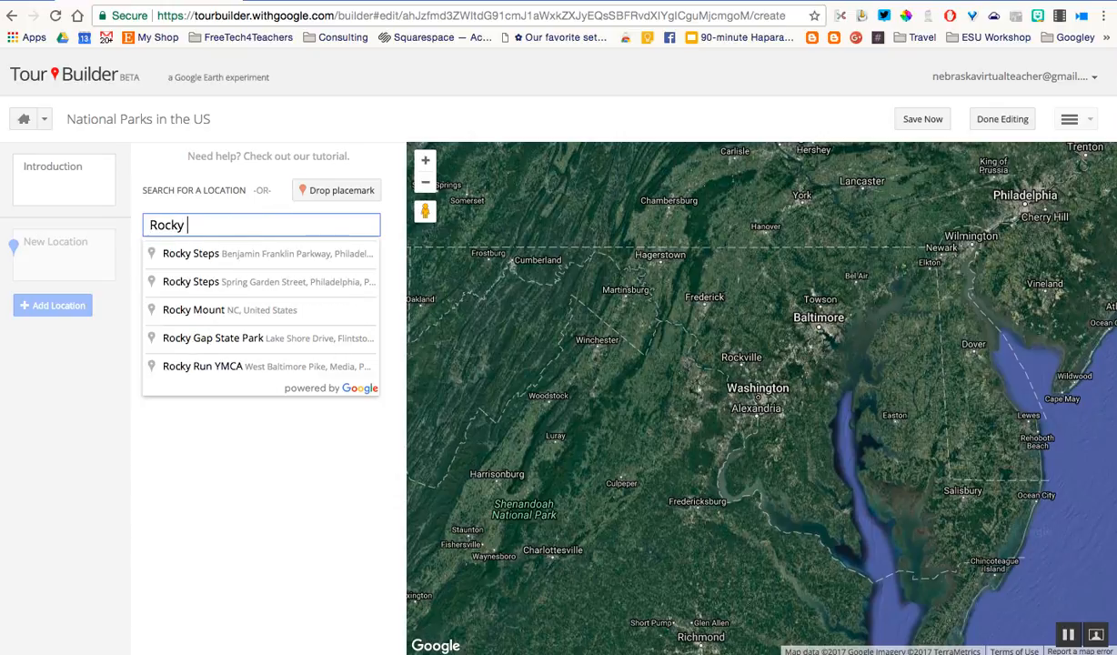
text(Mountain)
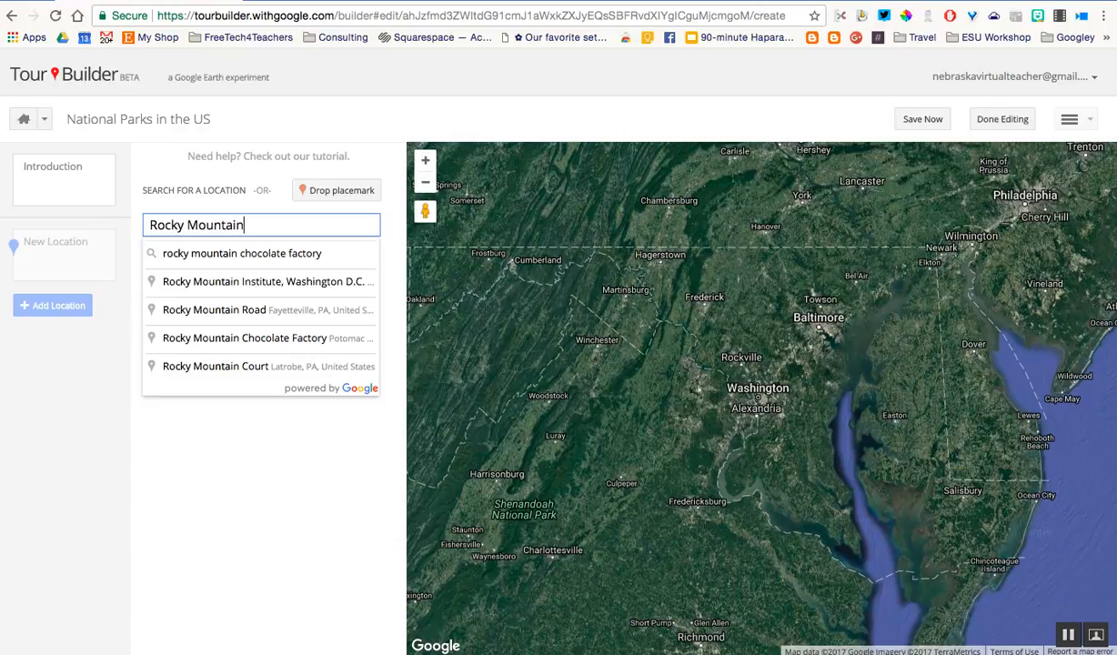
text( National Park)
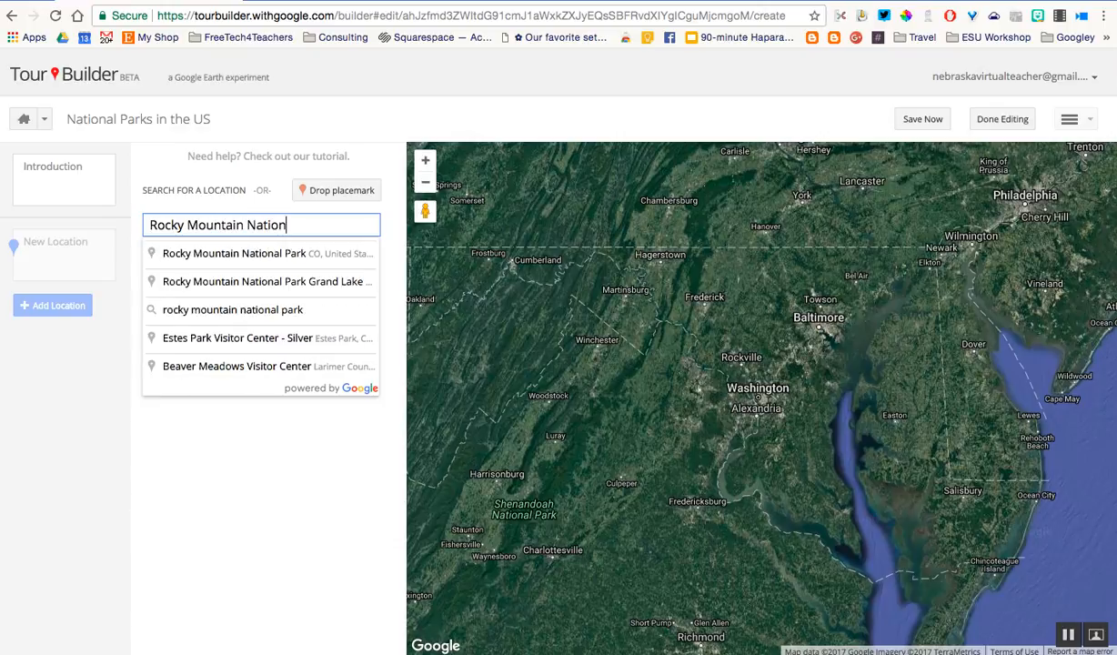
click(201, 256)
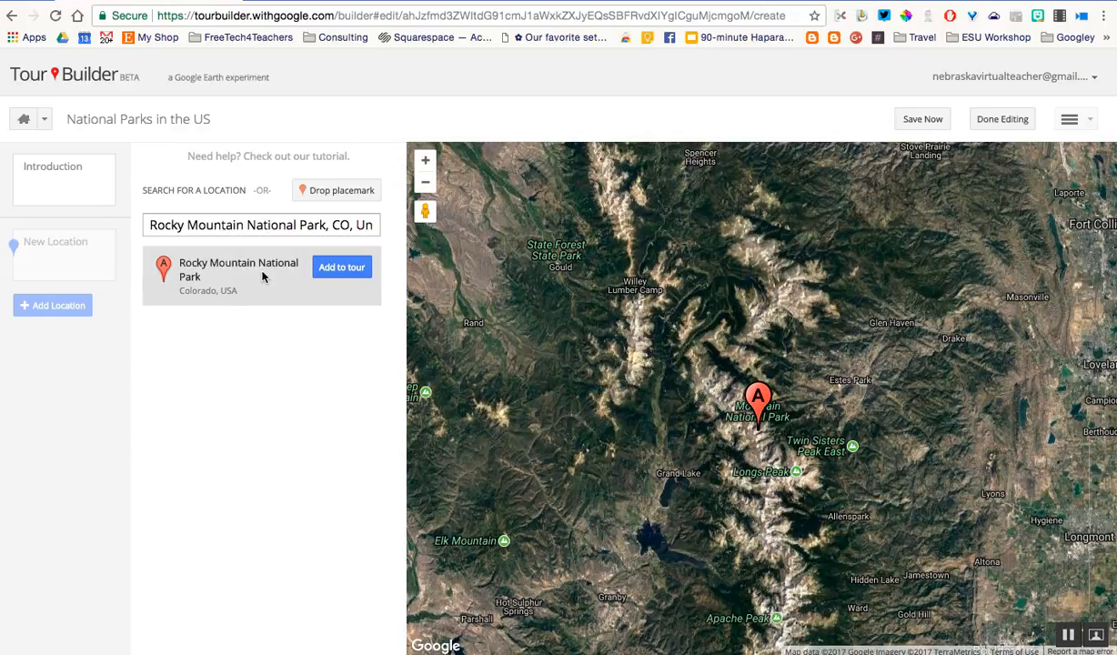
click(340, 269)
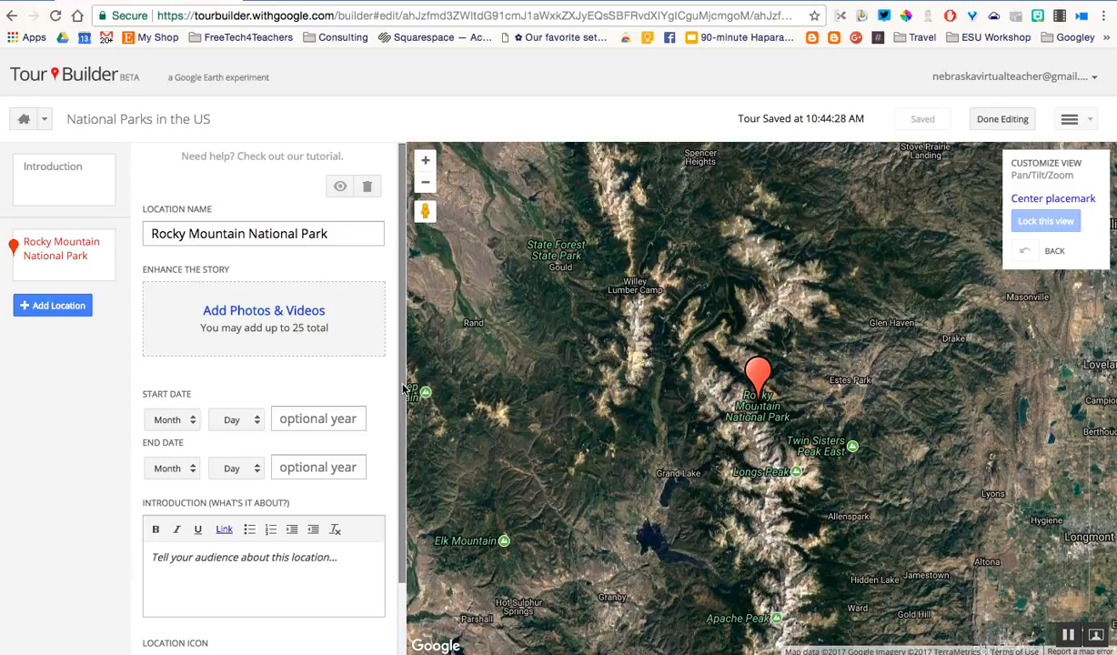
scroll(405, 418, down, 1)
scroll(405, 419, down, 1)
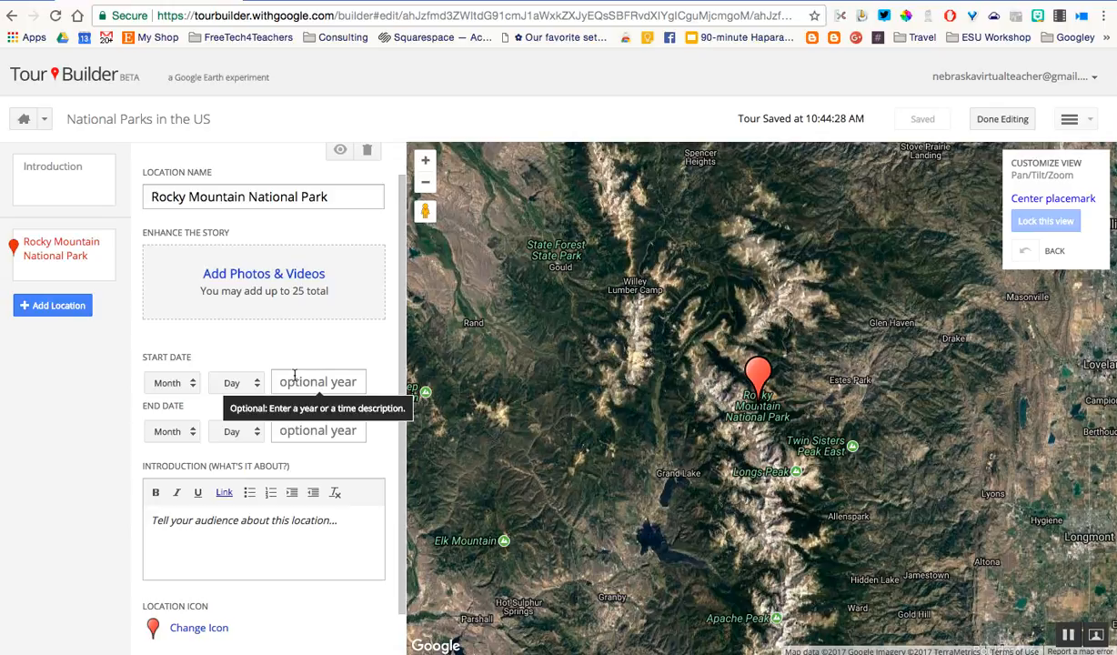
click(191, 537)
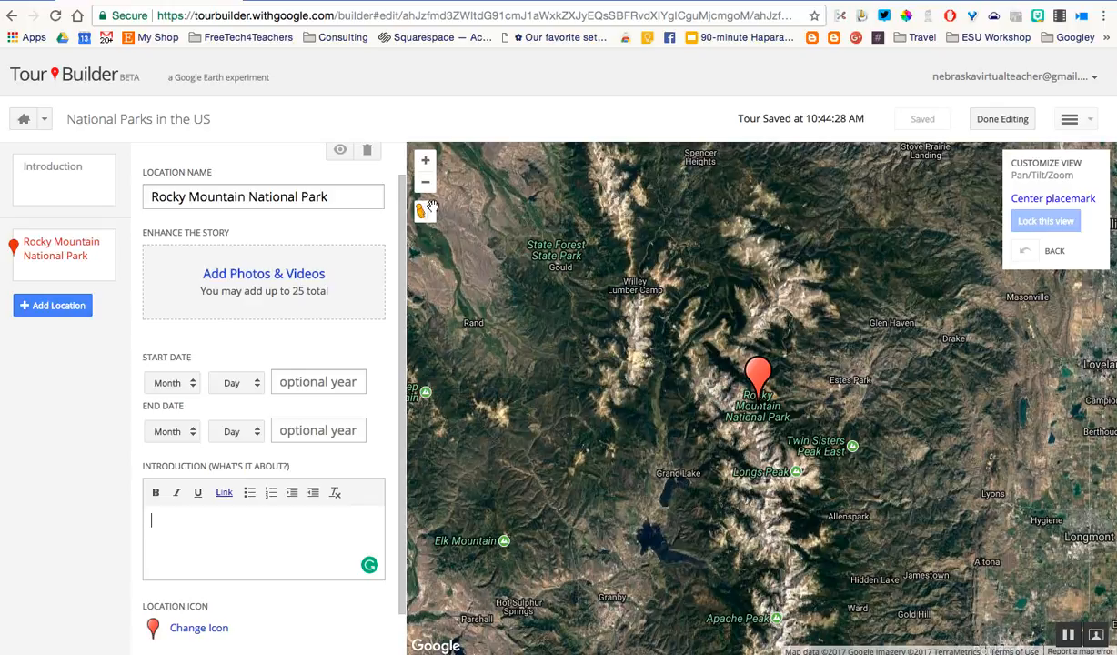
Enter Street View at a spot just beside the Rocky Mountain National Park placemark.
click(426, 162)
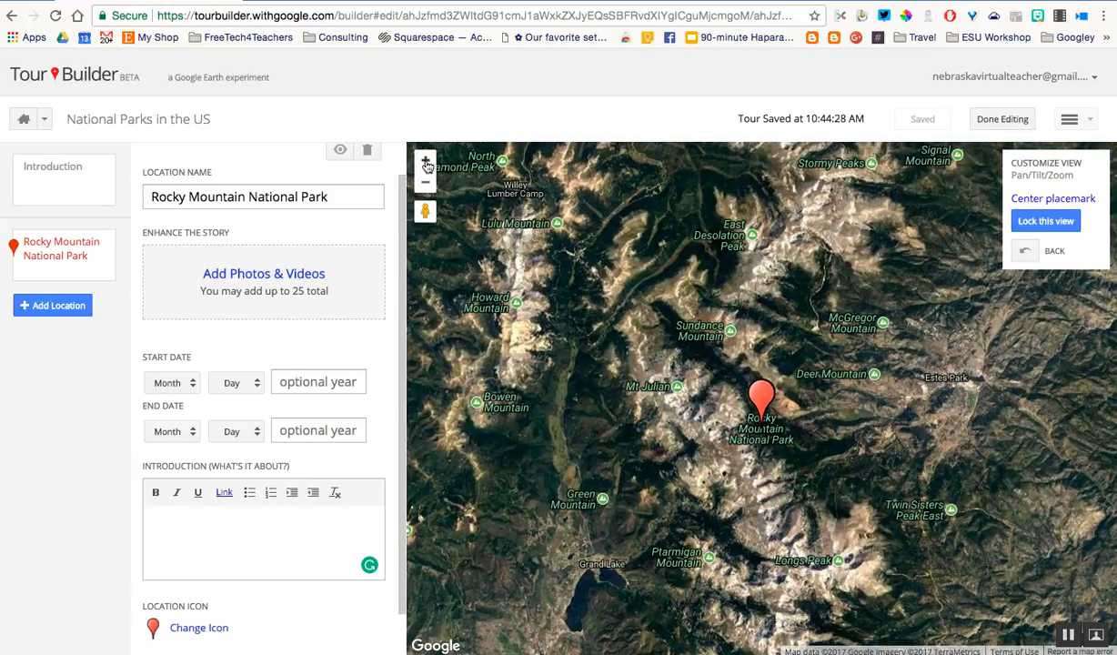
click(425, 161)
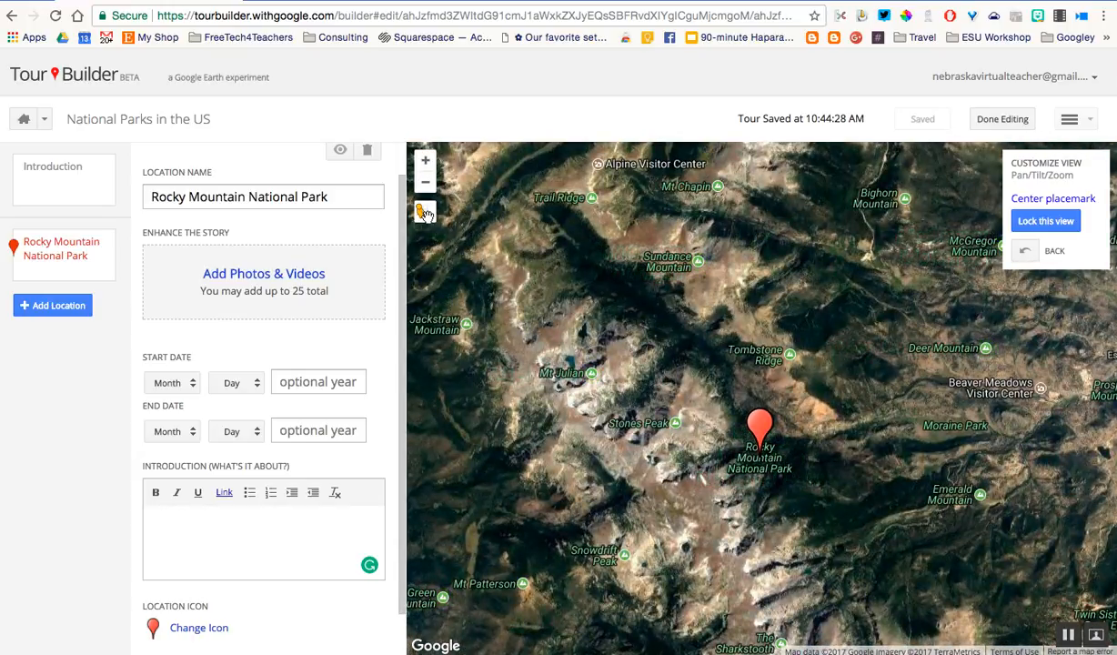
mouse_move(423, 211)
mouse_down()
mouse_move(480, 280)
mouse_move(473, 273)
mouse_move(646, 357)
mouse_move(673, 506)
mouse_move(702, 519)
mouse_move(740, 510)
mouse_move(786, 441)
mouse_up()
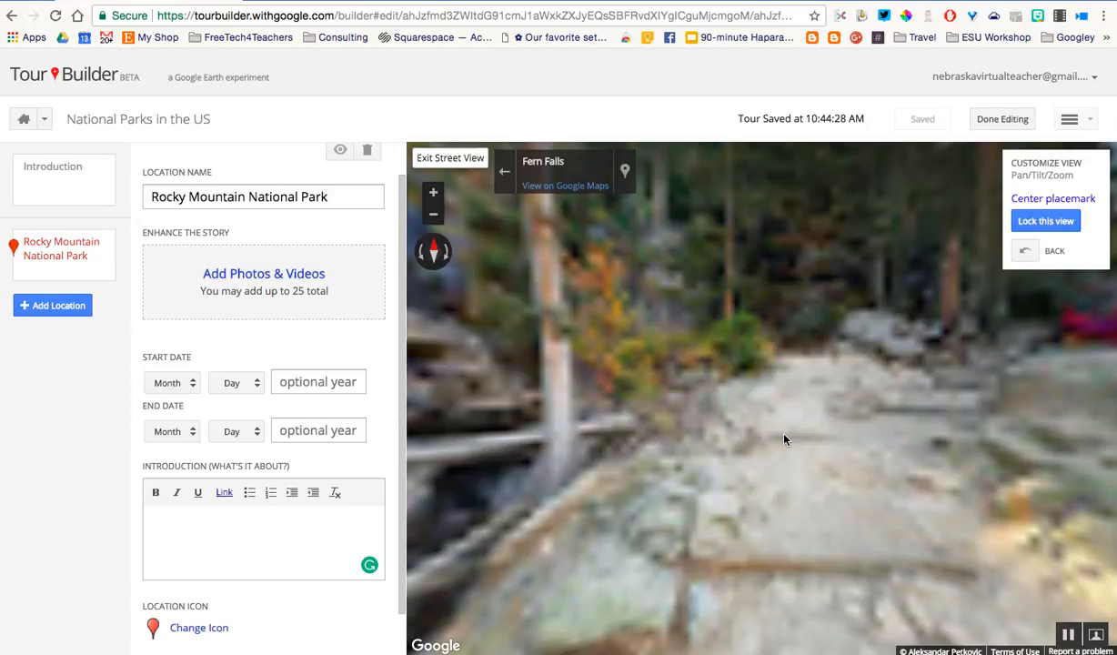
Turn the Fern Falls Street View to face the waterfall and lock it as the location's view.
drag(917, 389, 662, 387)
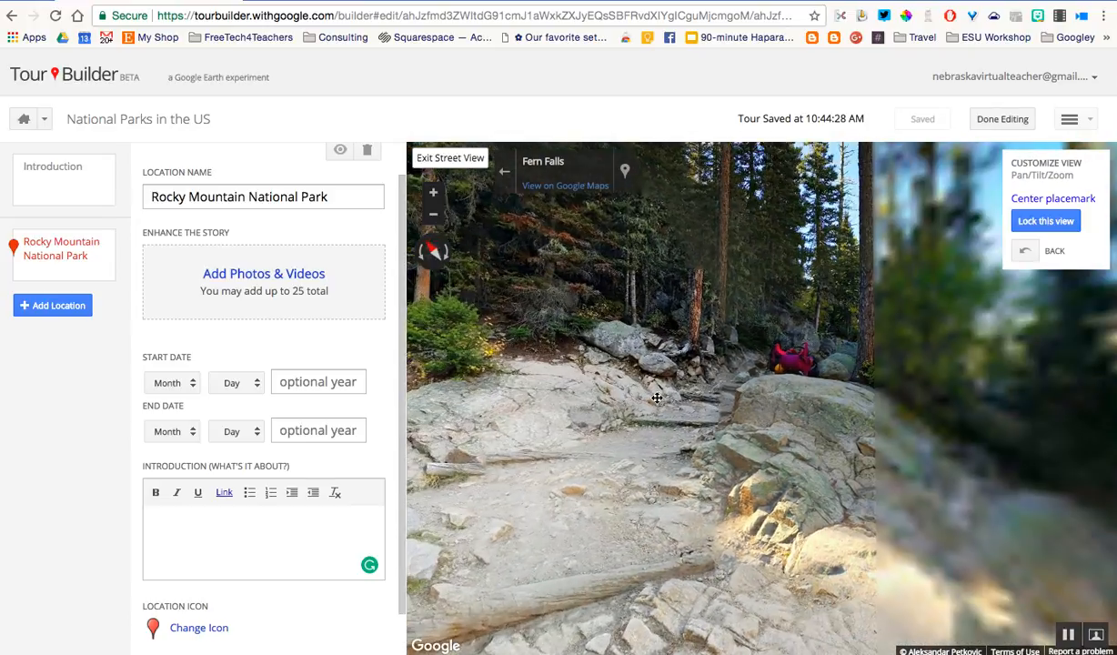
drag(937, 427, 635, 443)
drag(967, 470, 819, 437)
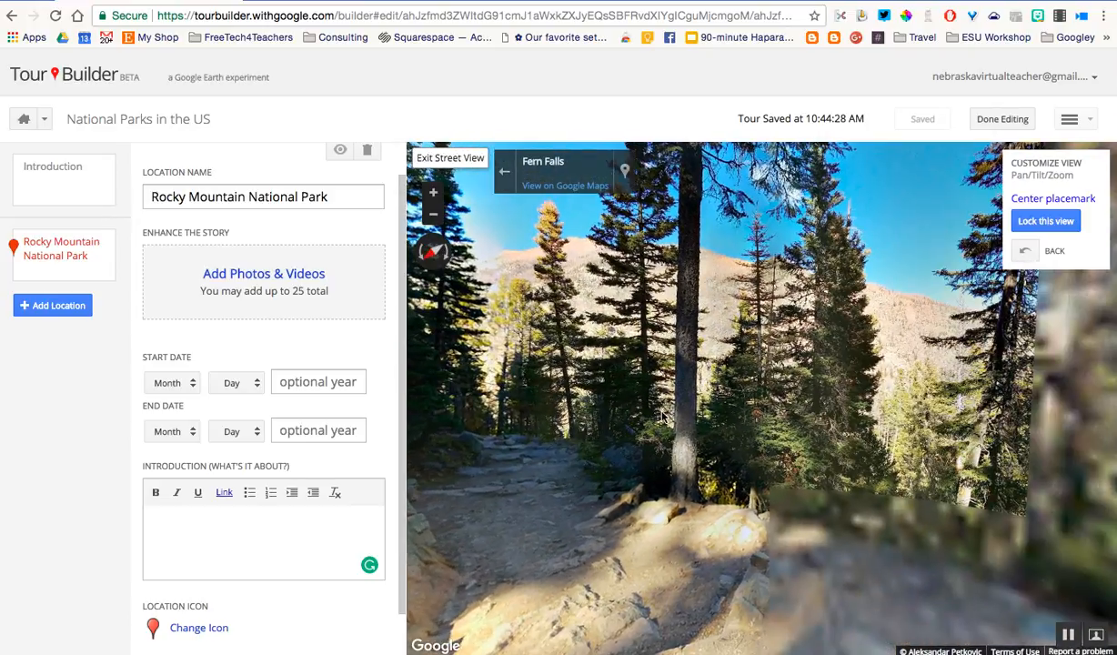
drag(877, 414, 600, 378)
drag(791, 373, 580, 410)
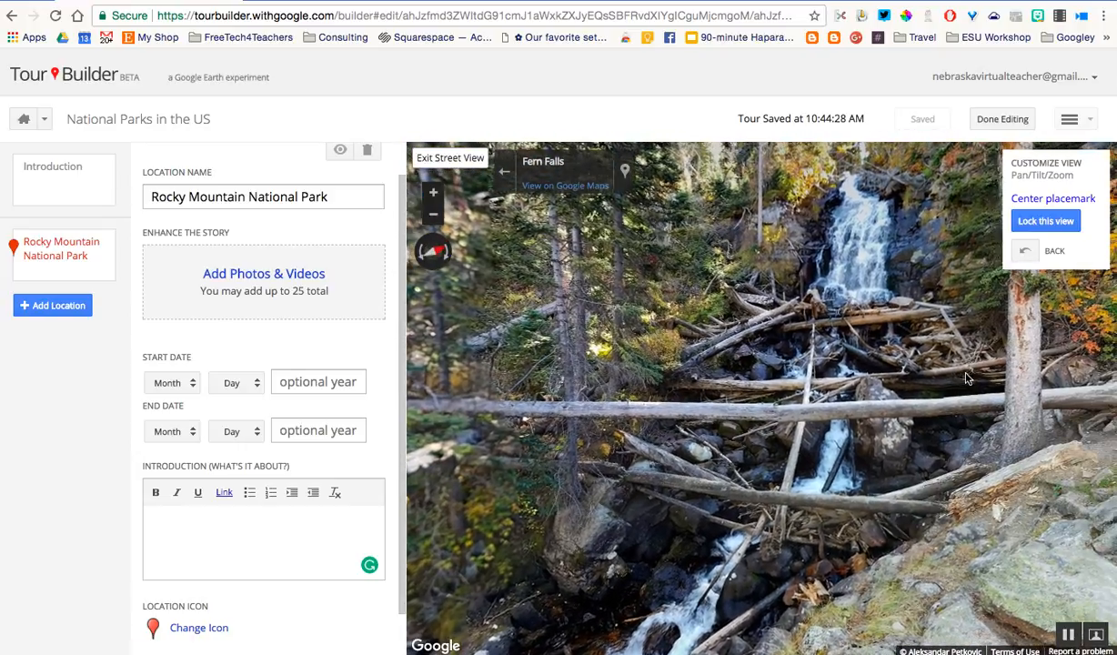
drag(966, 368, 824, 424)
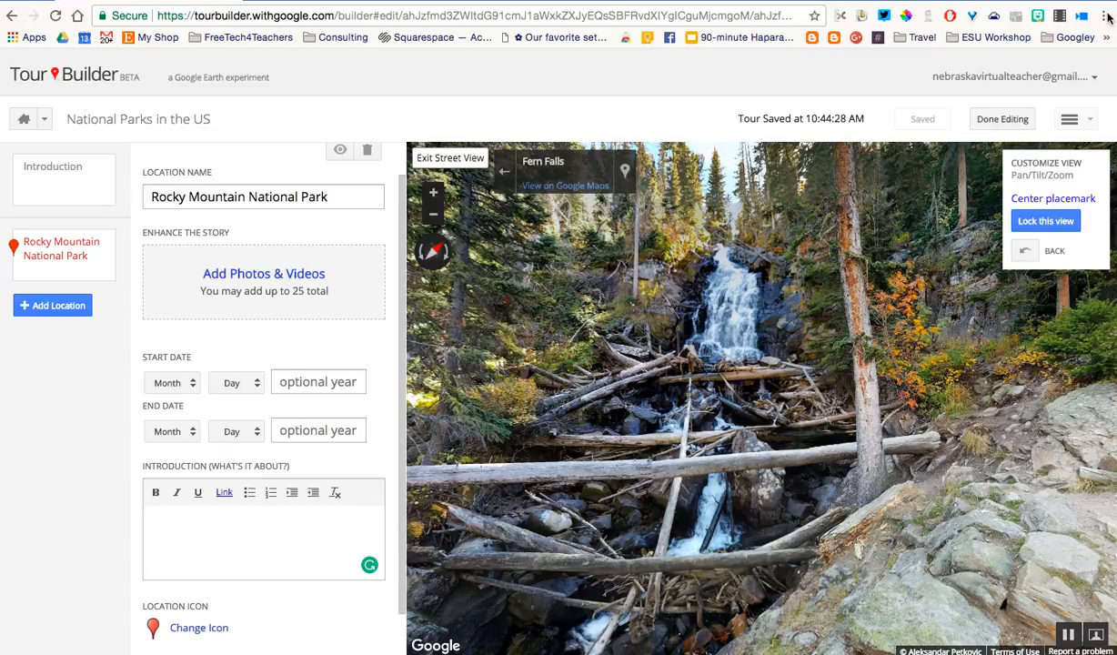
click(1046, 223)
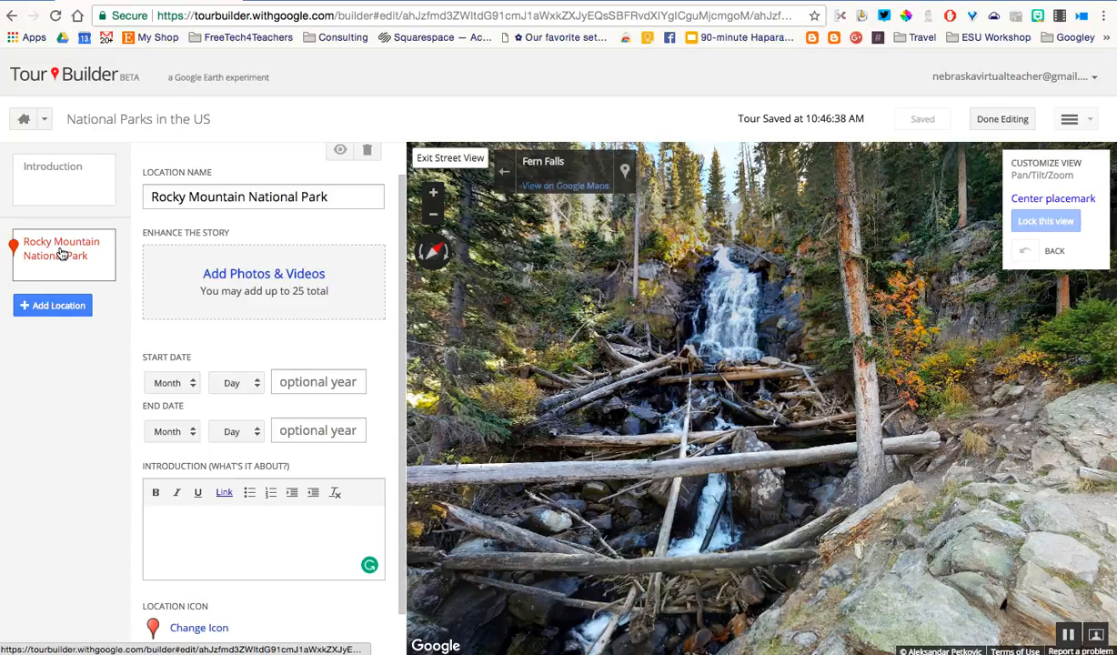
Add Yosemite National Park, Tioga Pass Road, California, to the tour as the second location.
click(37, 309)
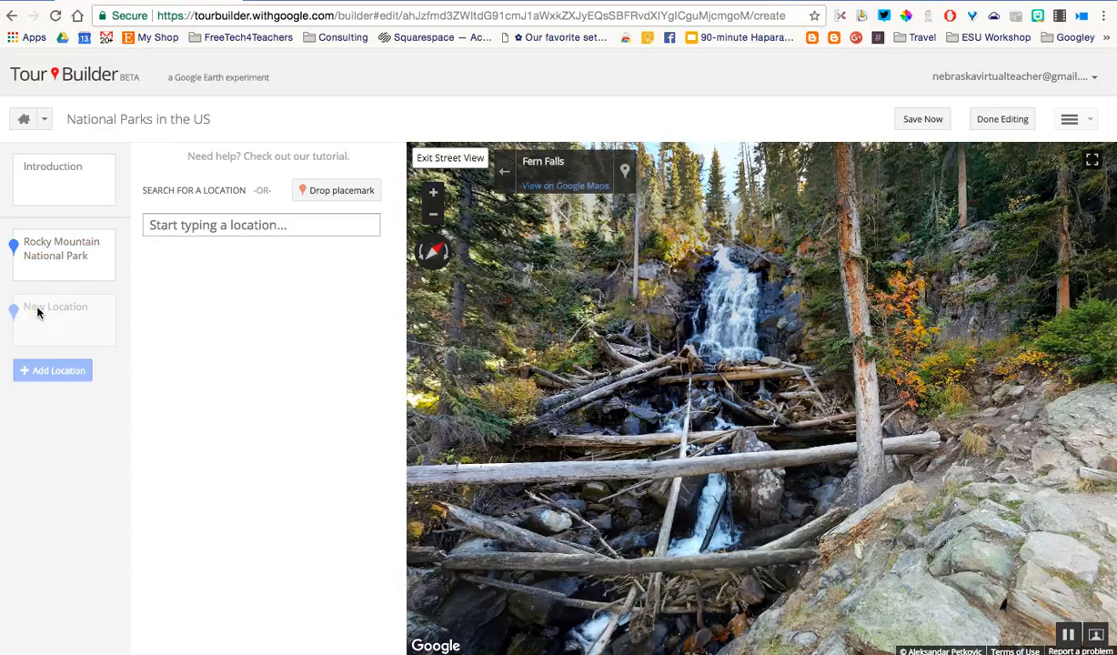
click(221, 223)
text(Y)
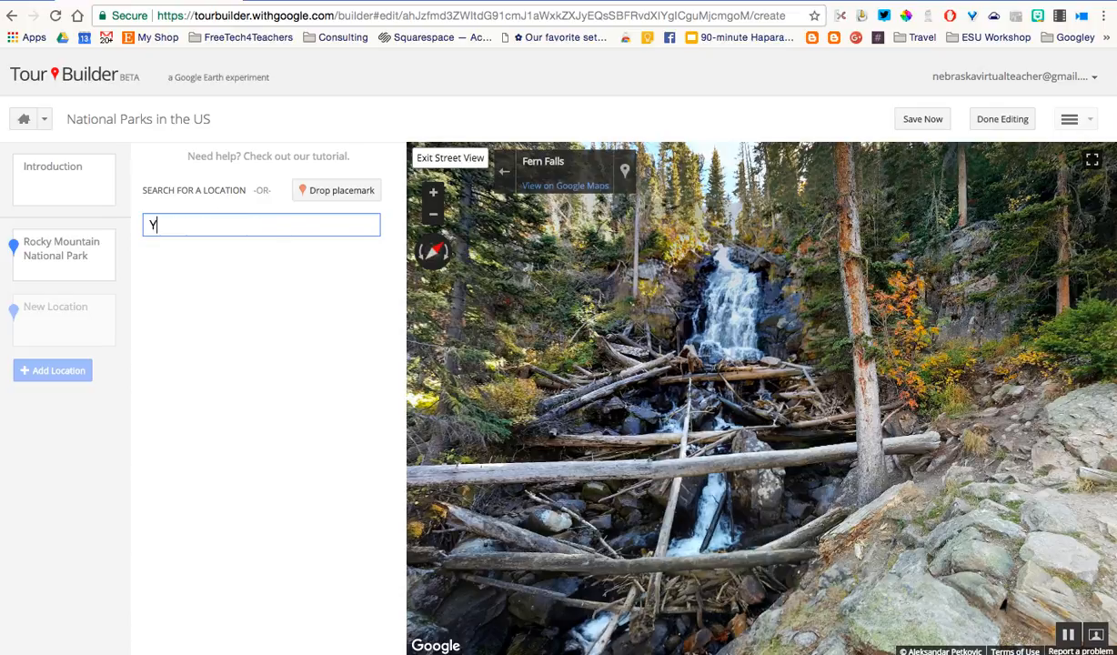
text(osimite)
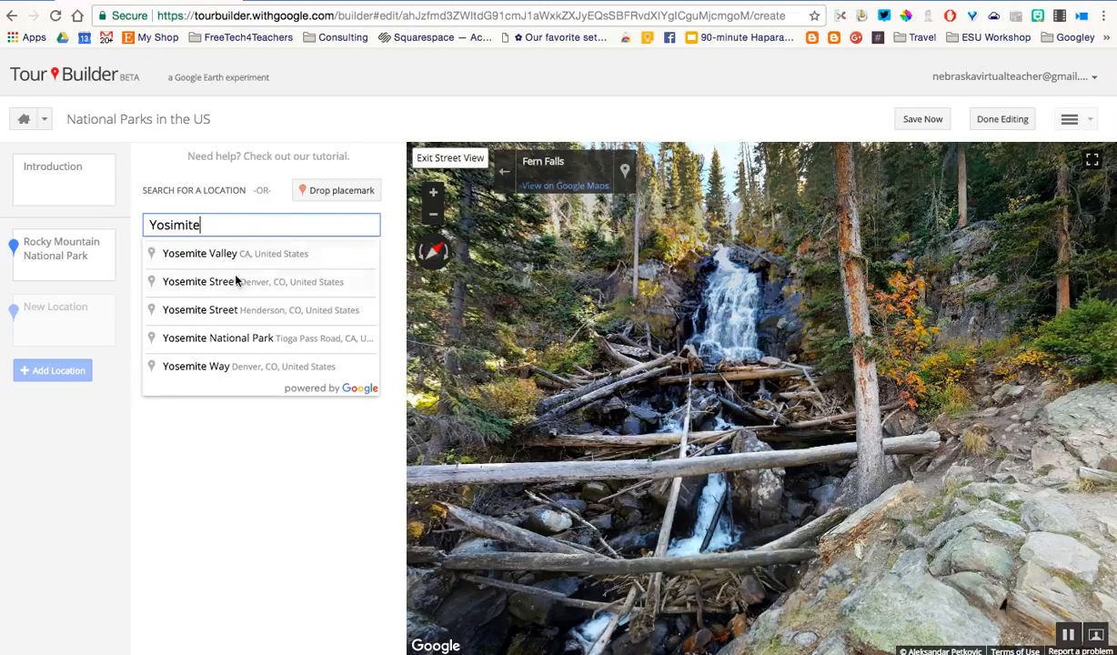
click(227, 339)
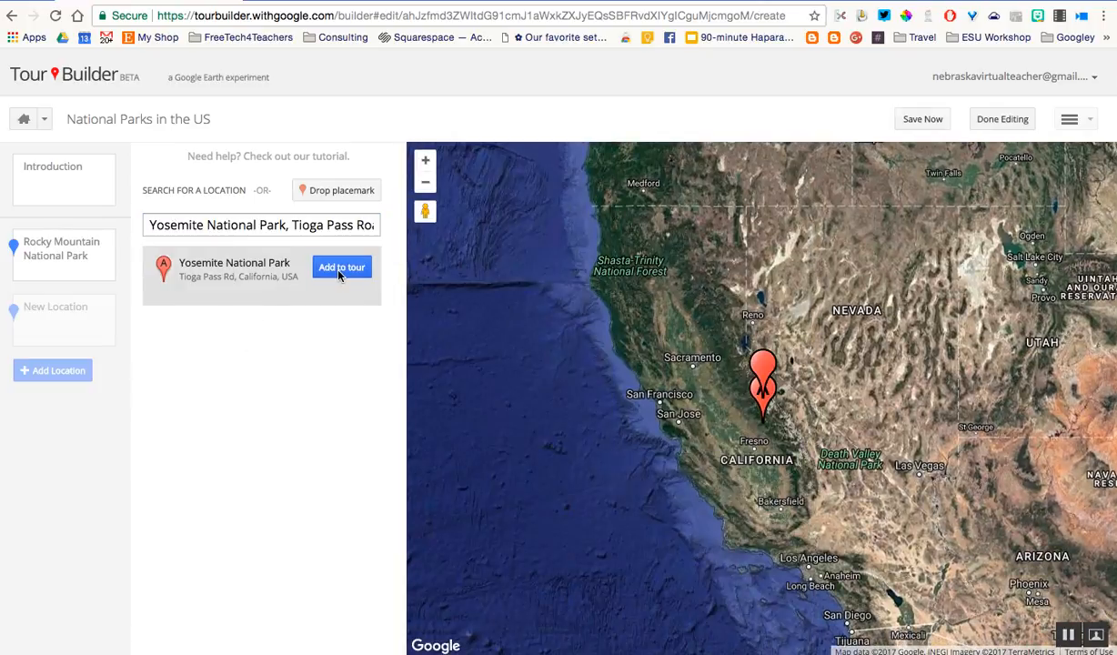
click(324, 260)
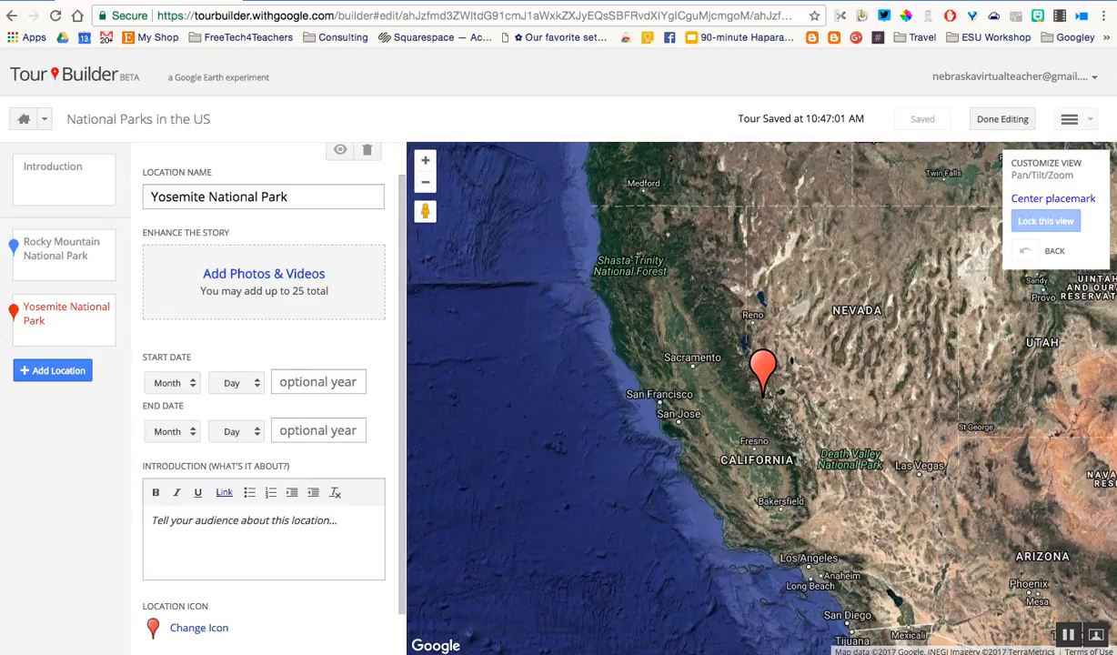
Return to the Rocky Mountain National Park location and try to open the tour in Google Earth.
click(57, 258)
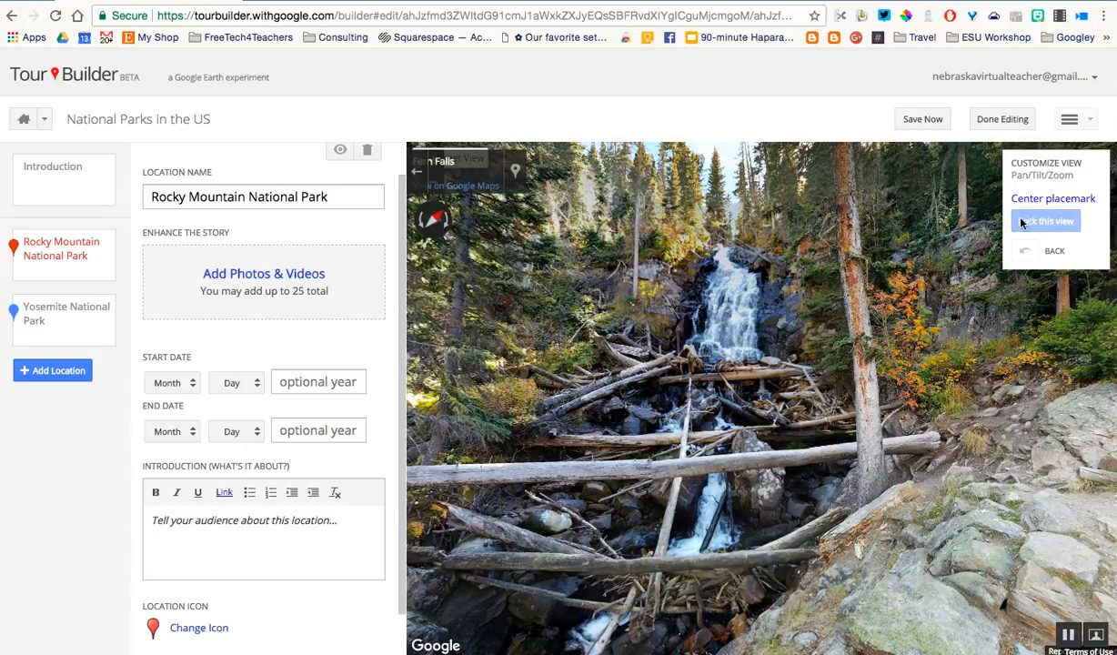
click(1074, 119)
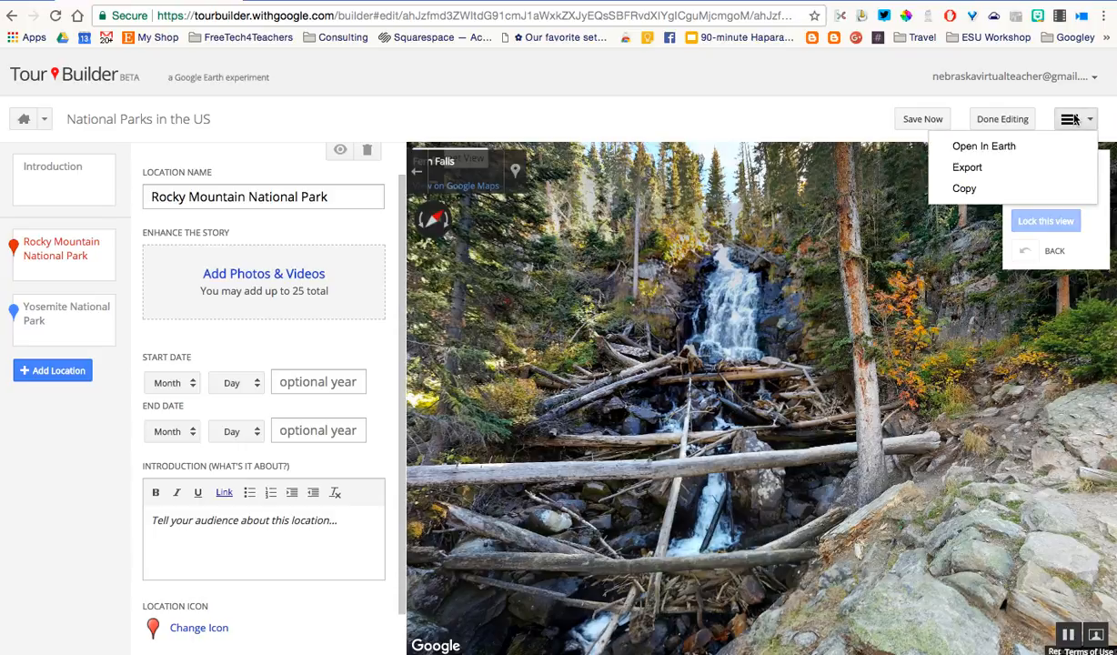
click(973, 149)
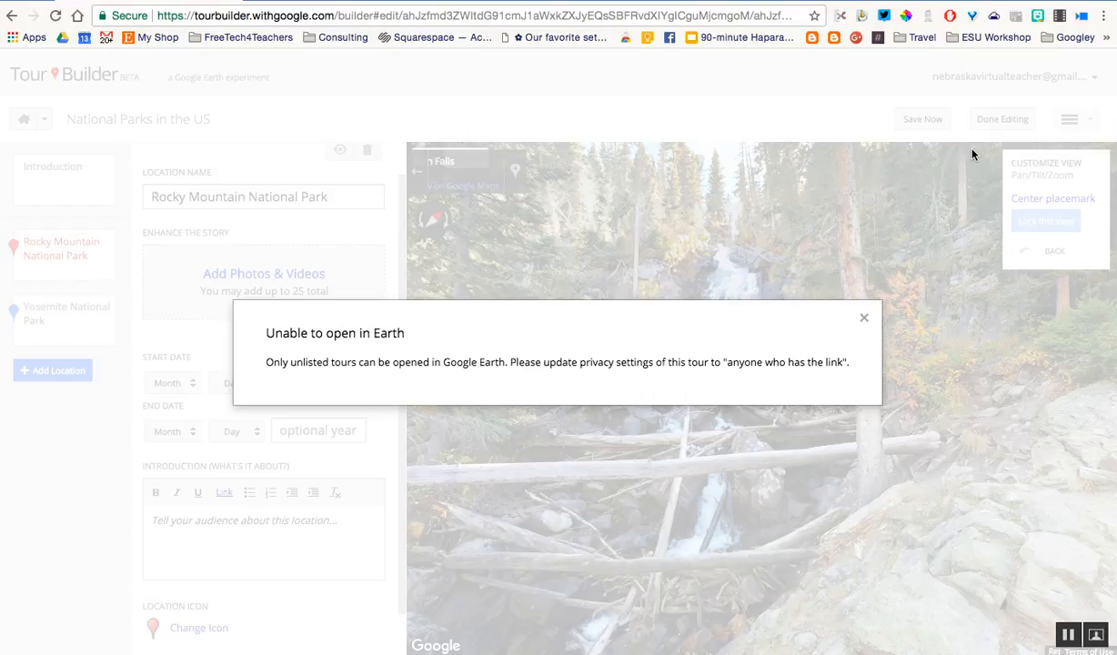
click(864, 318)
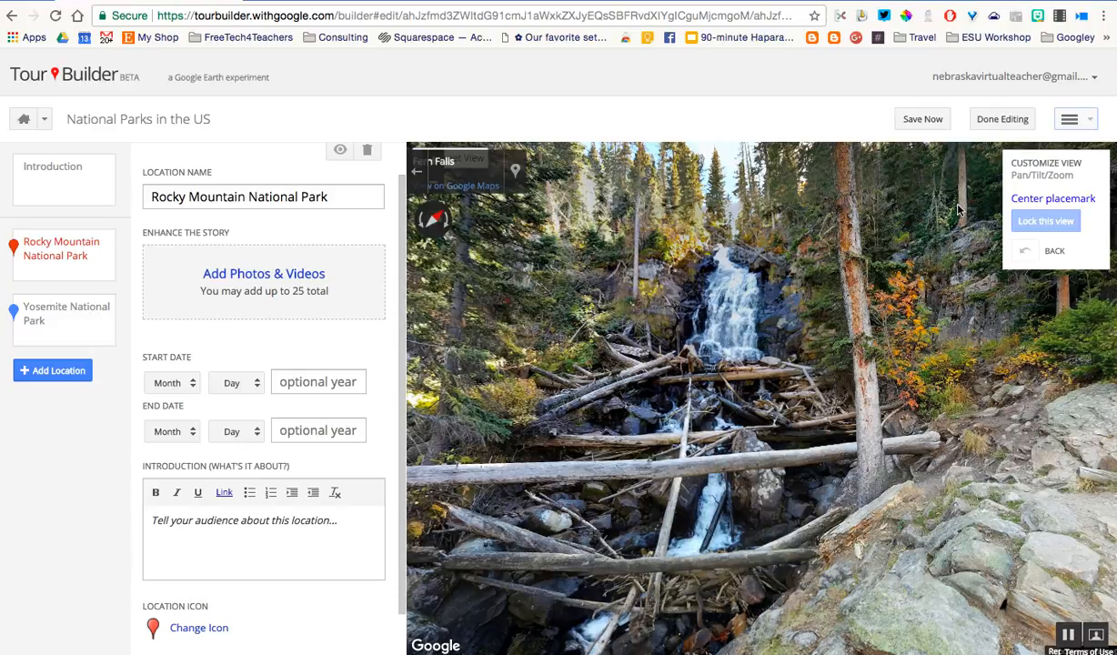
Save the current changes to the National Parks tour.
click(910, 123)
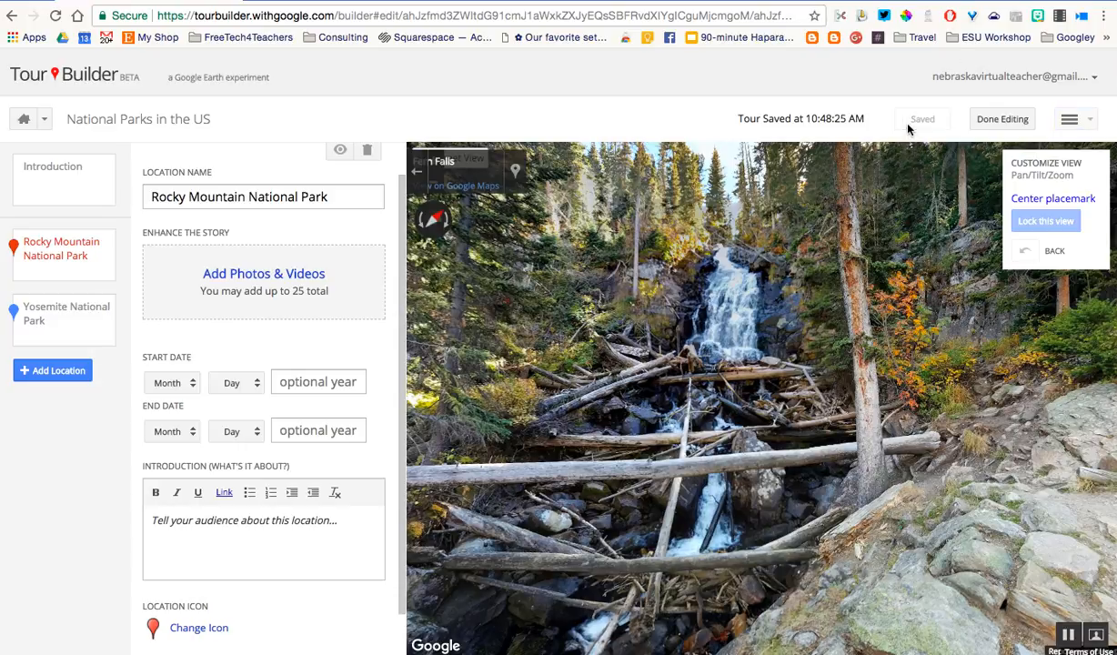
click(1071, 120)
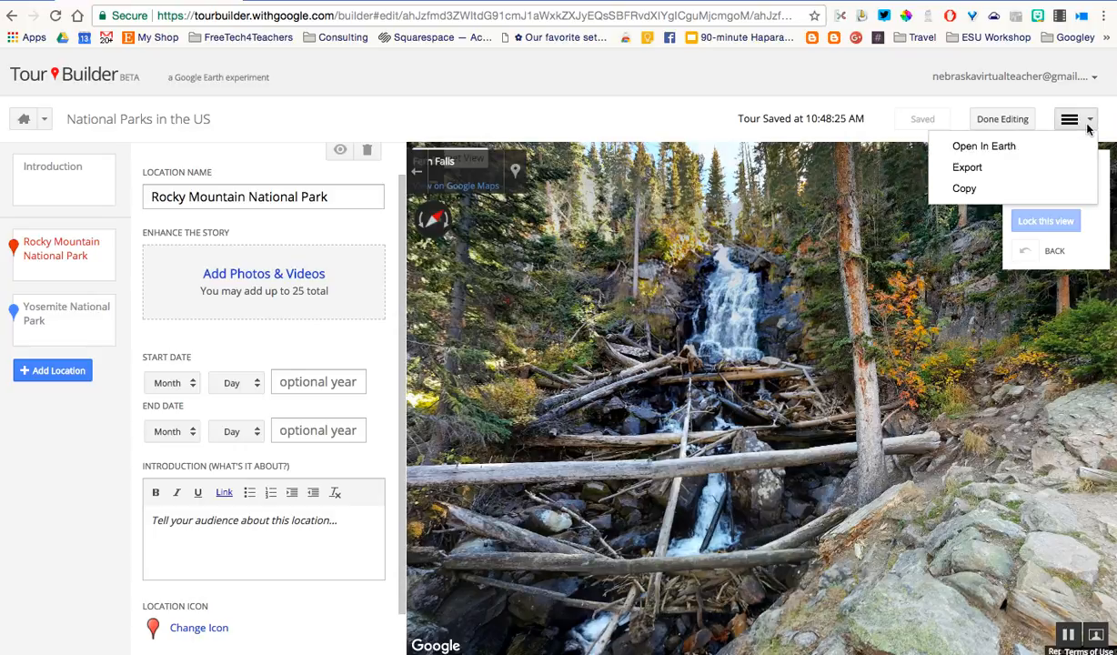
click(921, 382)
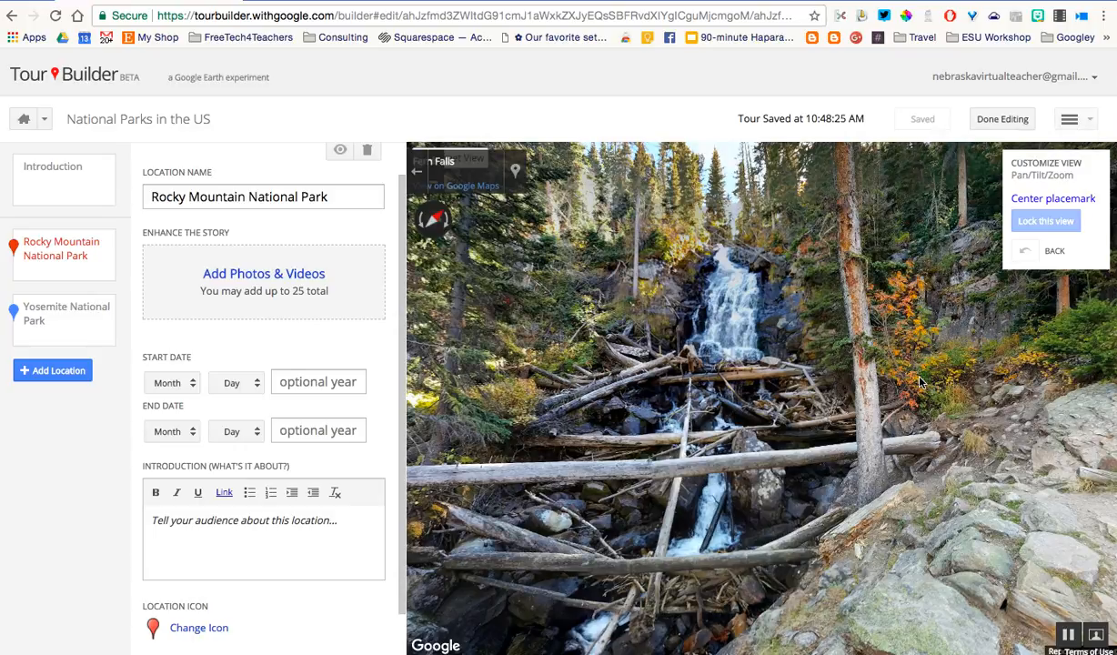